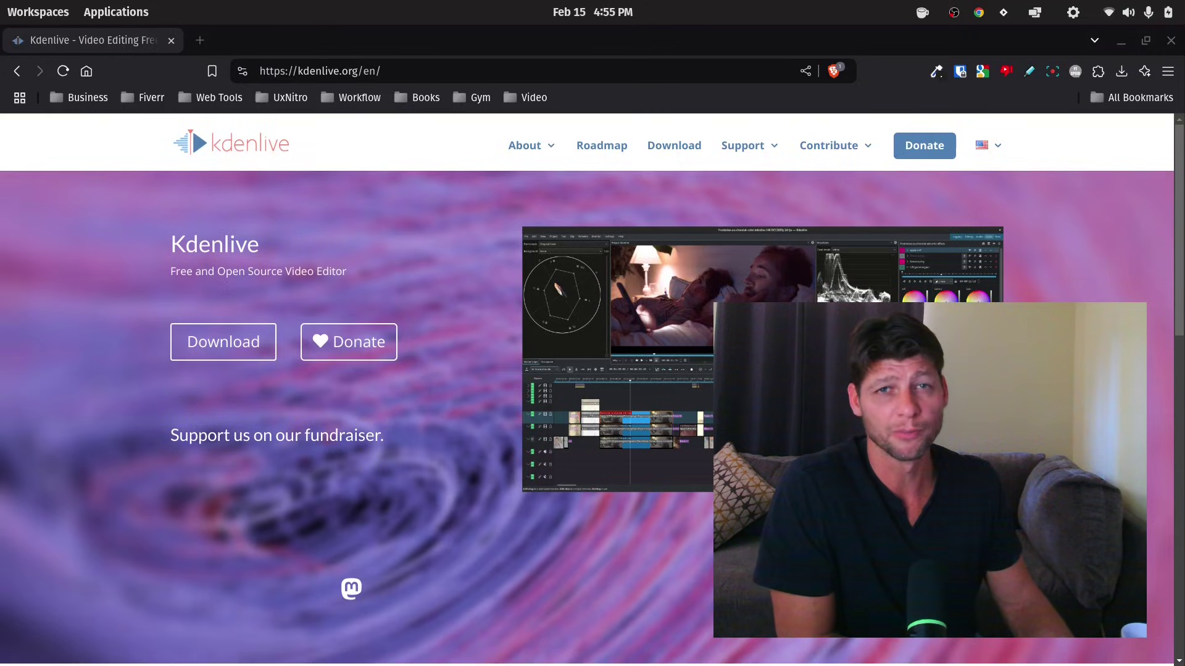
key("alt+Tab")
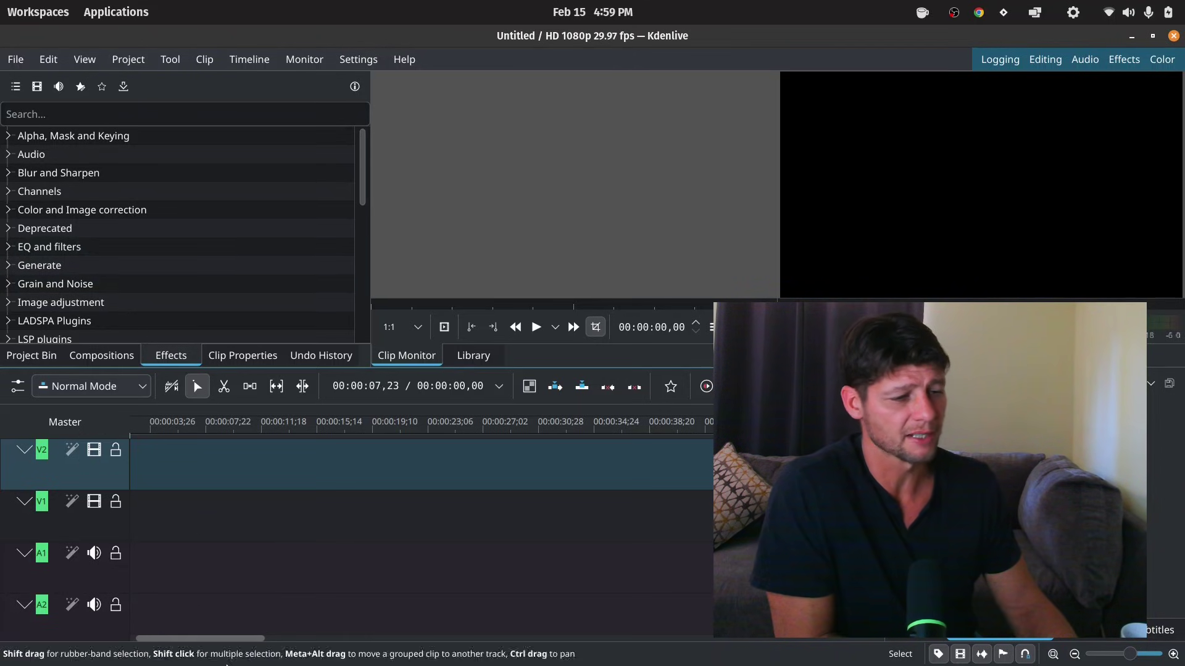
mouse_move(822, 655)
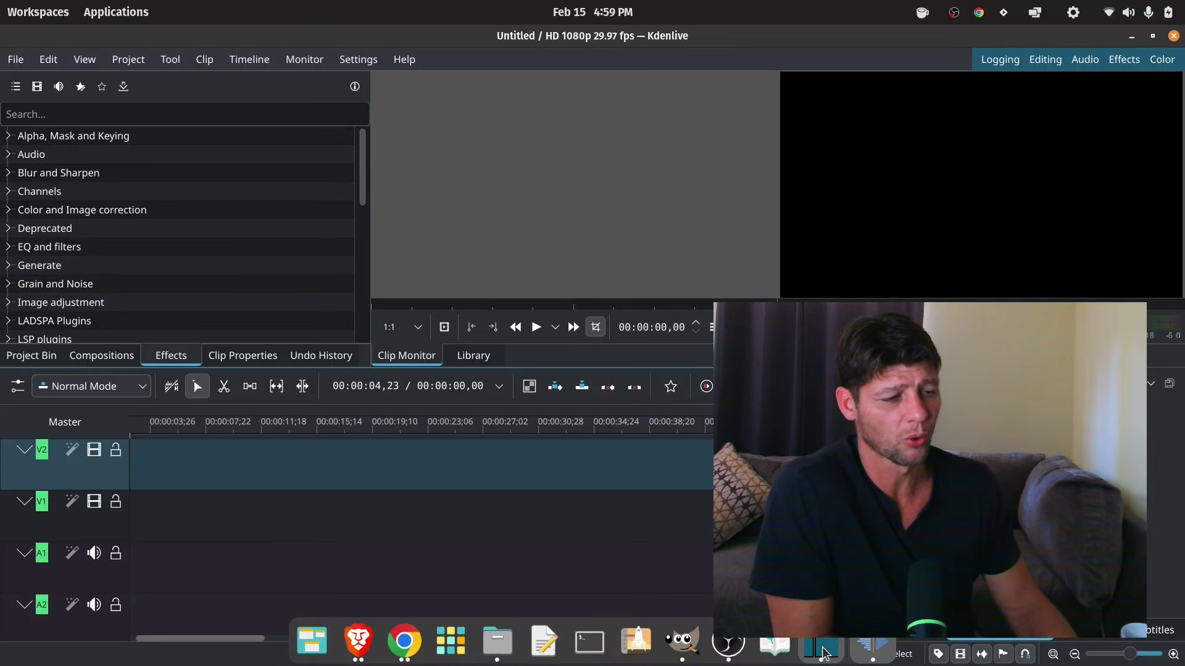
Bring Shotcut to the front from the dock, showing test2.mlt's empty jobs list and bare timeline
left_click(820, 654)
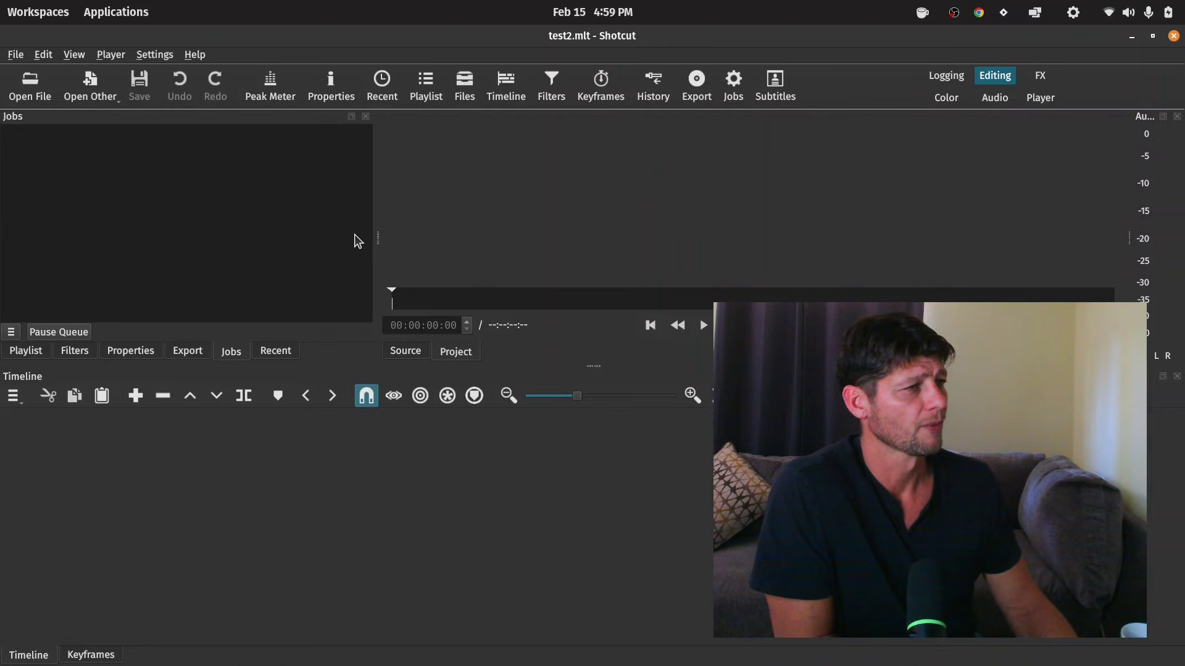